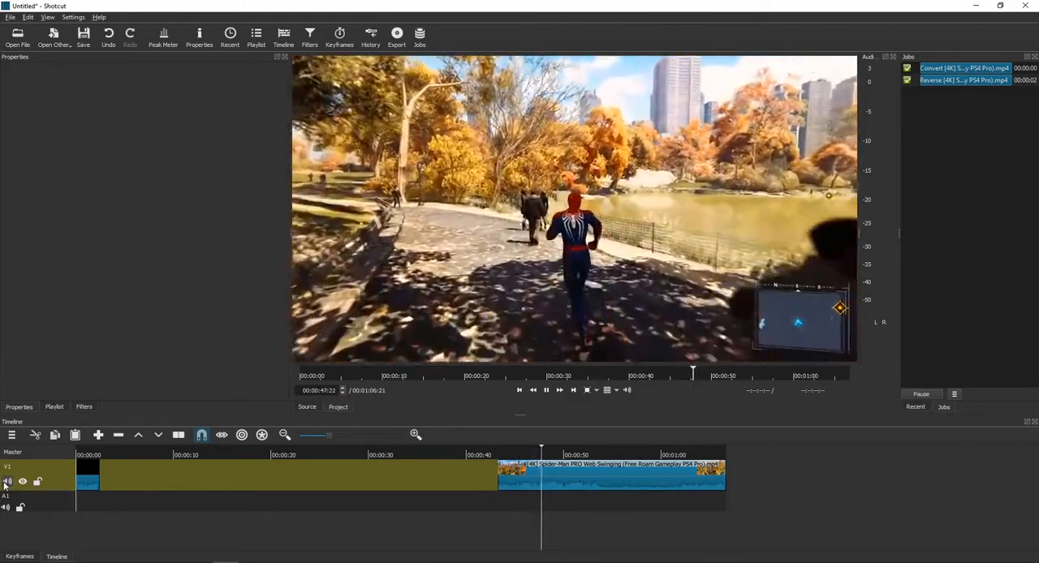
- Play through the Spider-Man clip on the timeline to preview its footage
key("space")
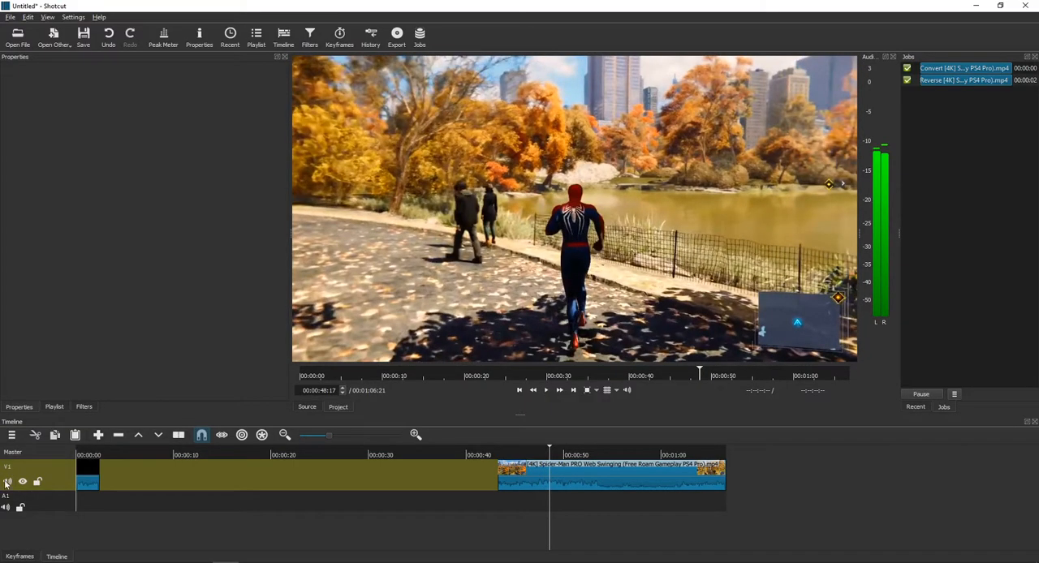
key("space")
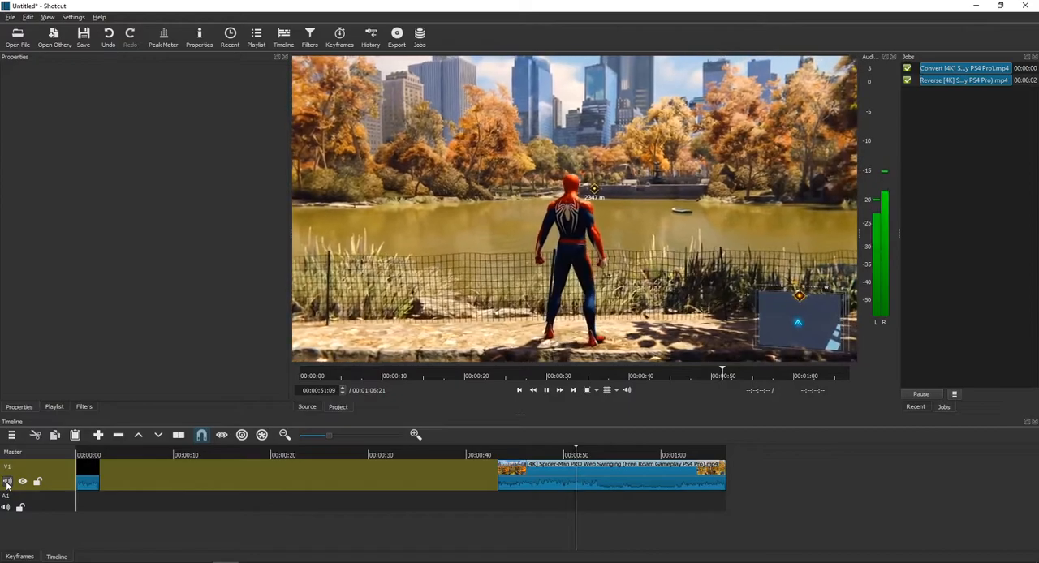
left_click(633, 450)
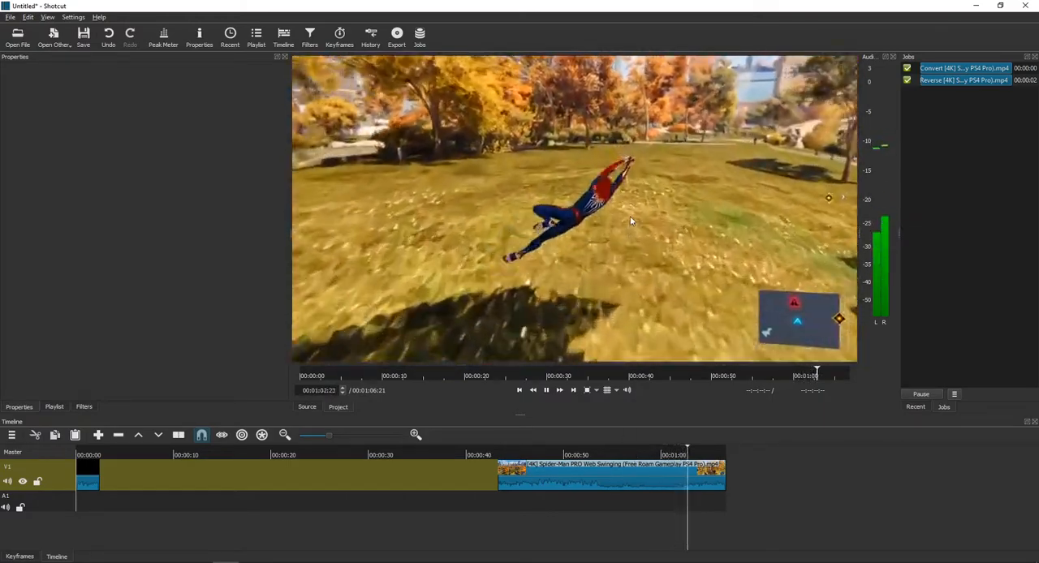
key("space")
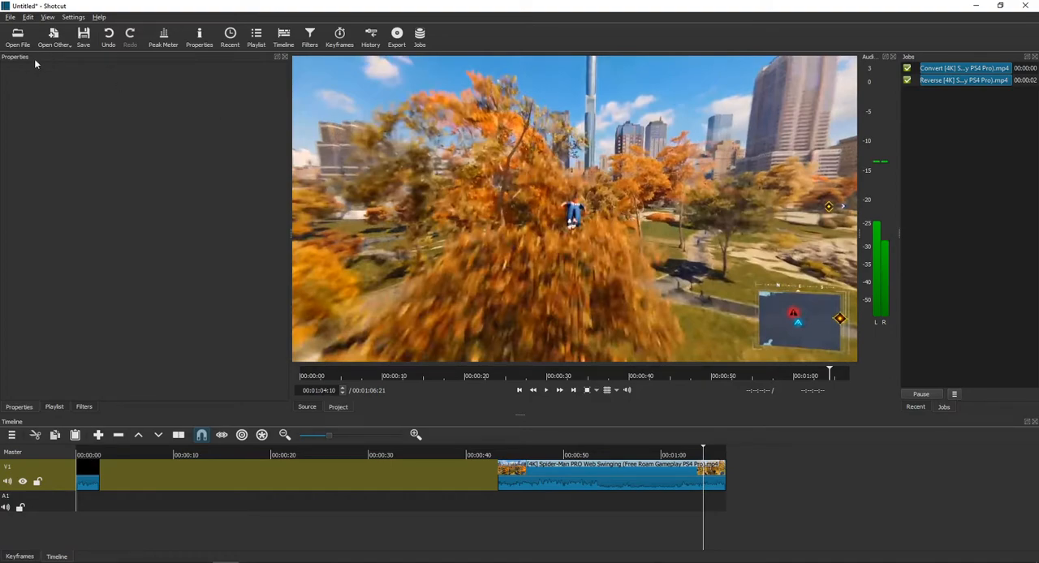
- Add the Chroma Key: Simple filter to the Spider-Man clip on track V1
left_click(310, 39)
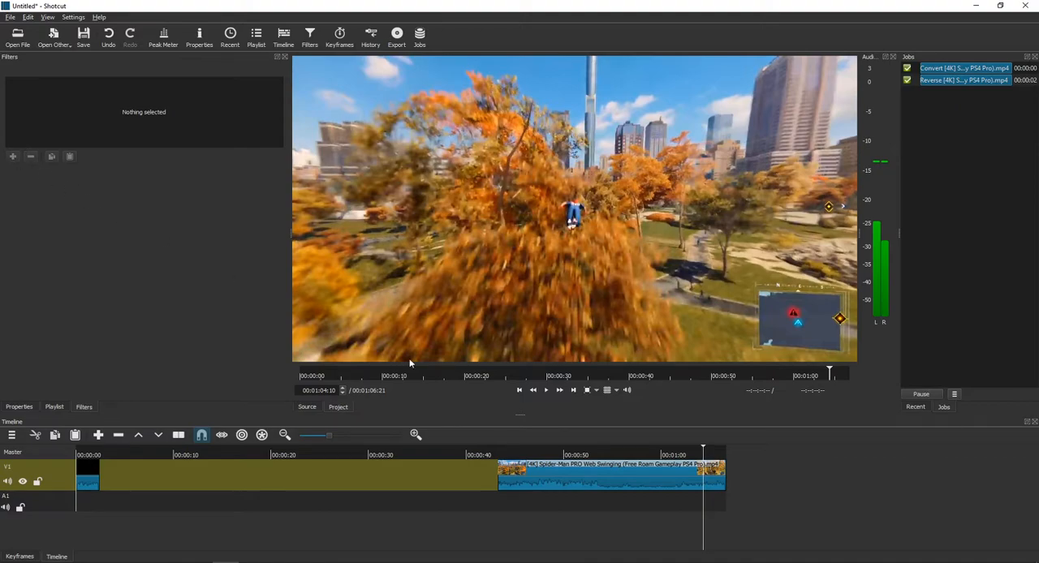
left_click(547, 462)
left_click(13, 156)
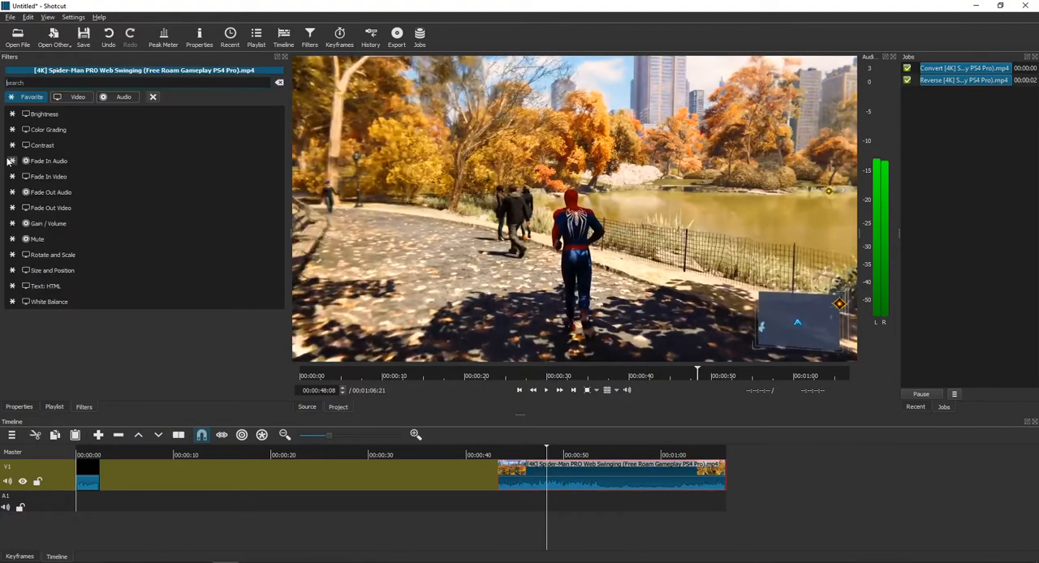
type("chrome")
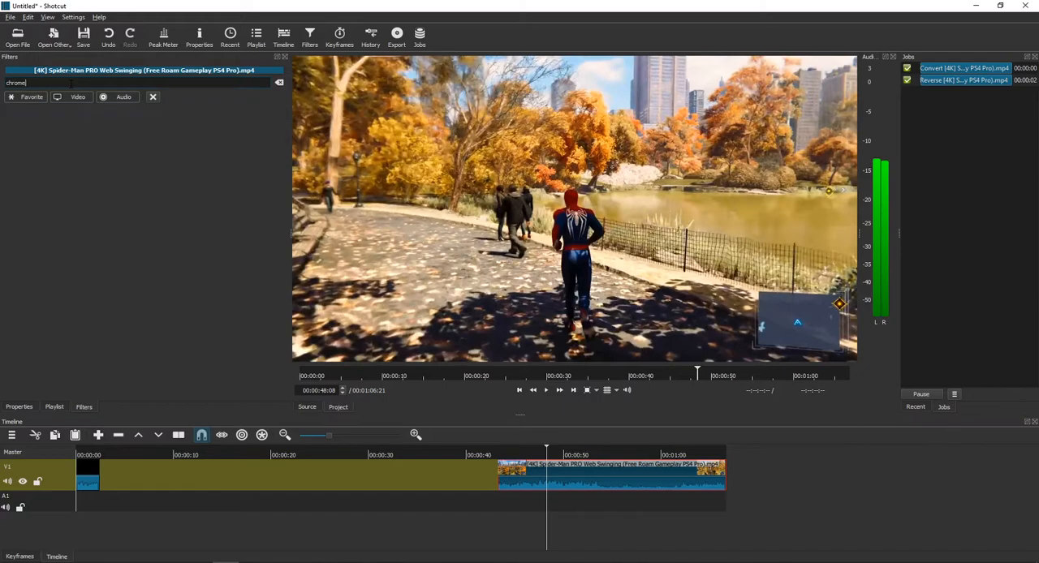
key("BackSpace")
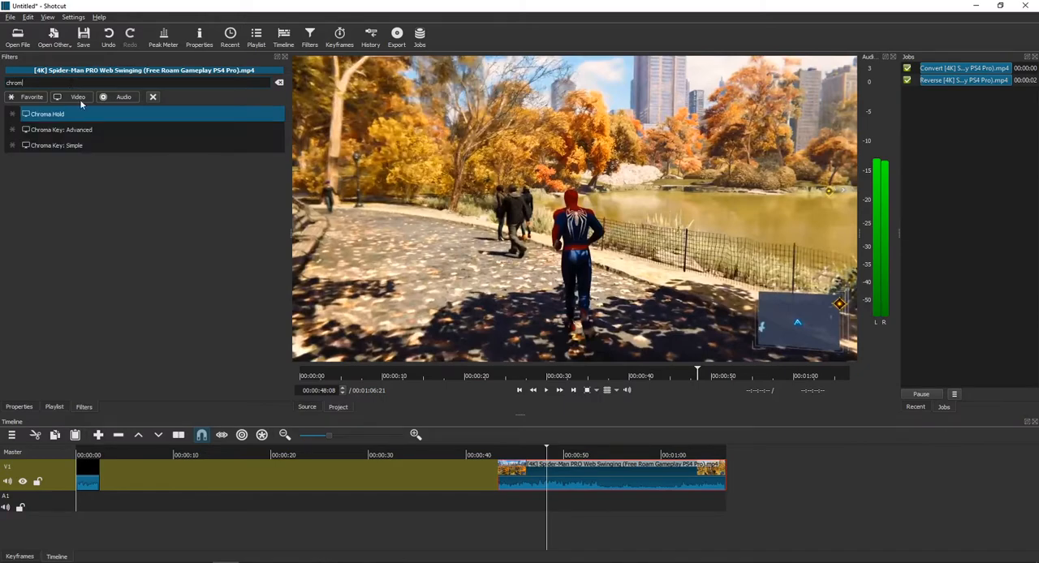
left_click(110, 144)
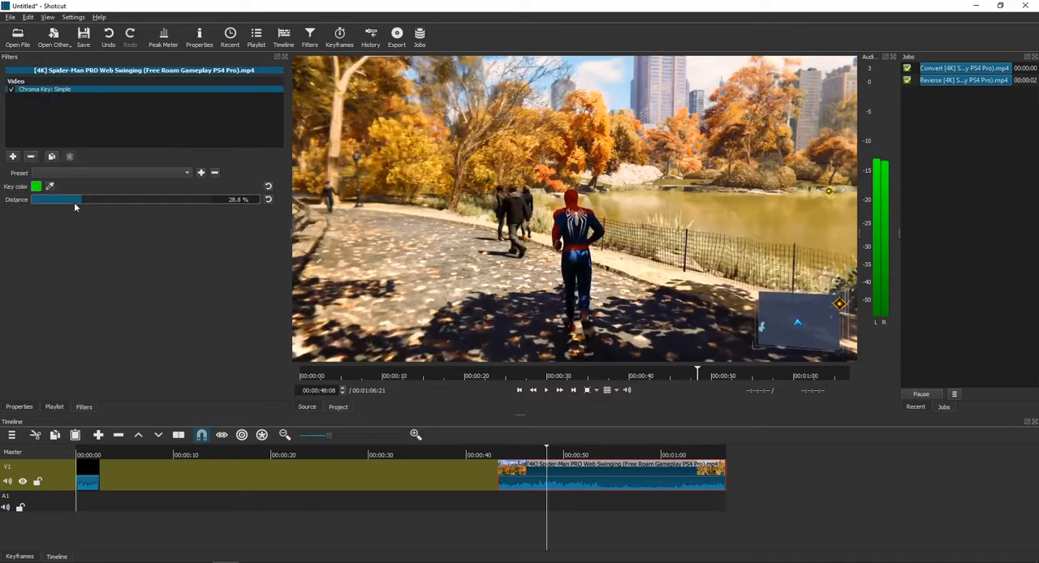
- Mute the audio of track V1 and play the timeline
left_click(7, 481)
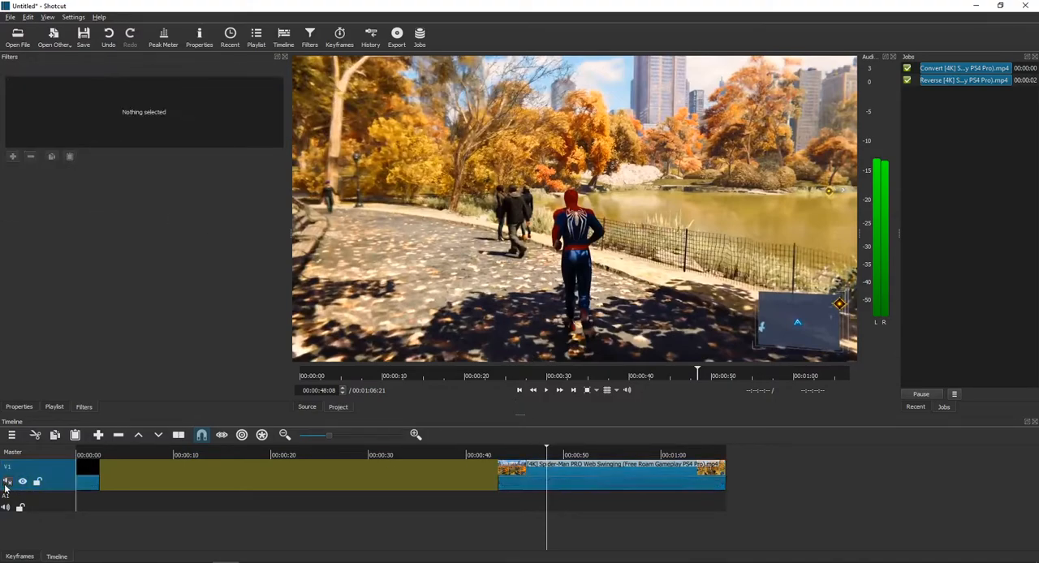
key("space")
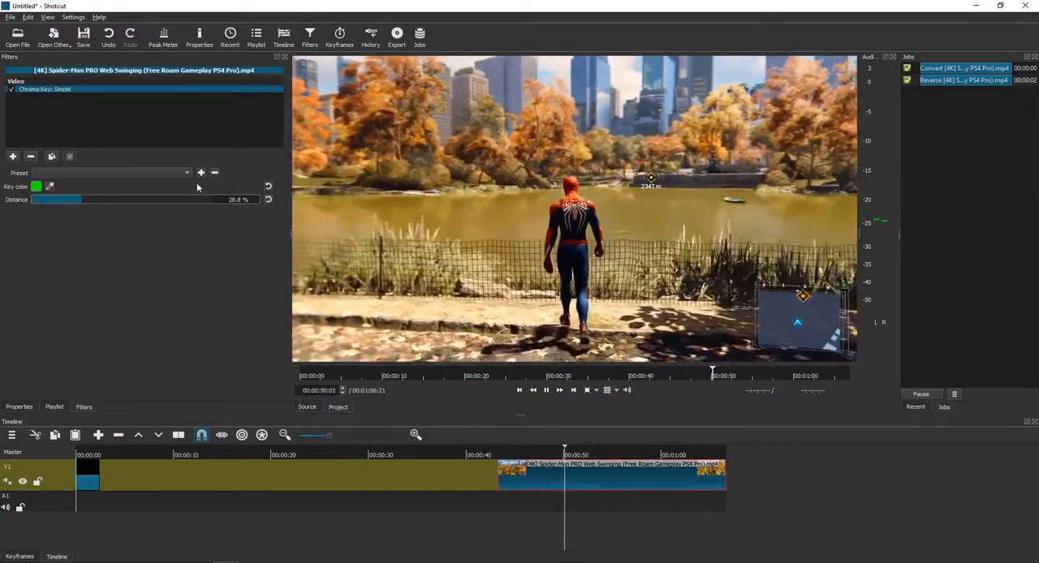
- Set the key color of the Chroma Key: Simple filter to the light green #46ef20
left_click(36, 186)
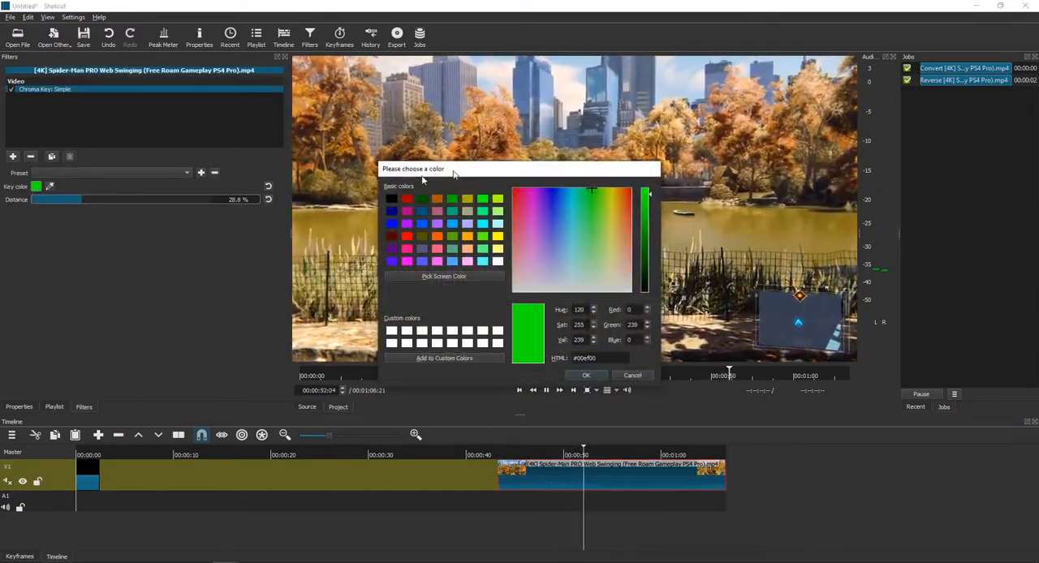
left_click_drag(455, 169, 116, 187)
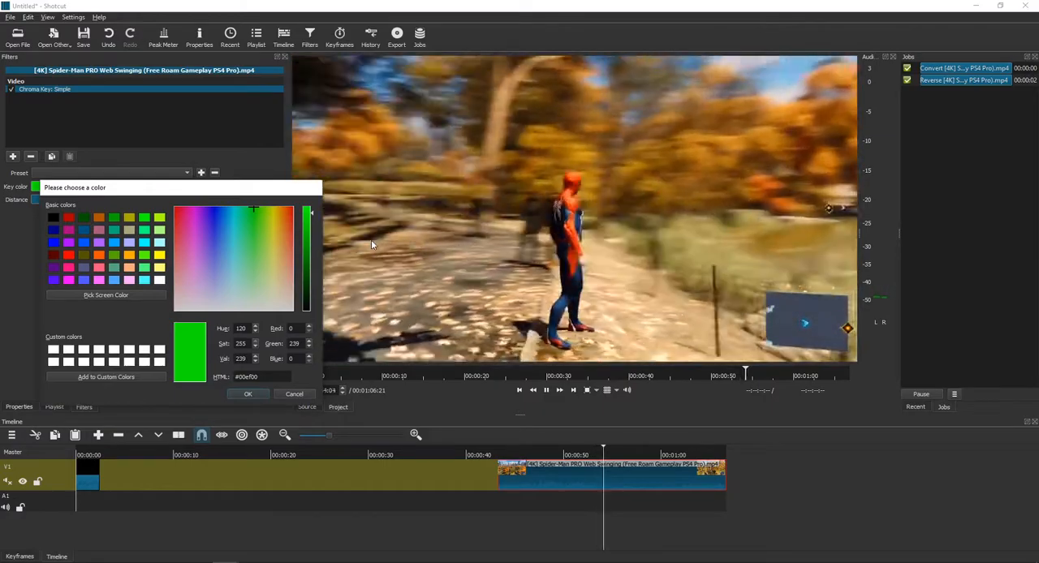
left_click(252, 218)
mouse_move(253, 217)
left_mouse_down()
mouse_move(262, 227)
mouse_move(278, 190)
mouse_move(257, 224)
left_mouse_up()
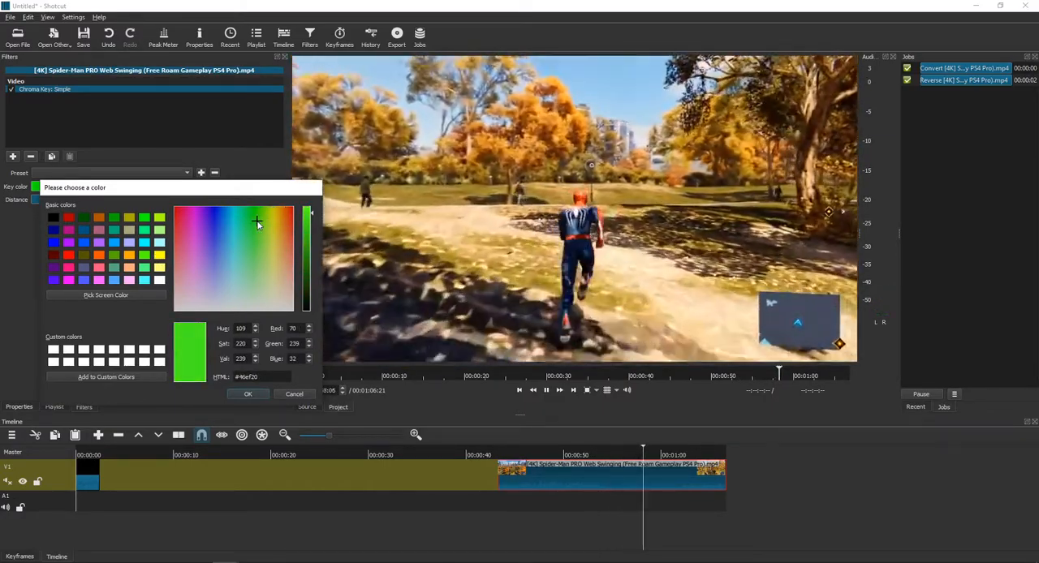
left_click_drag(217, 190, 155, 328)
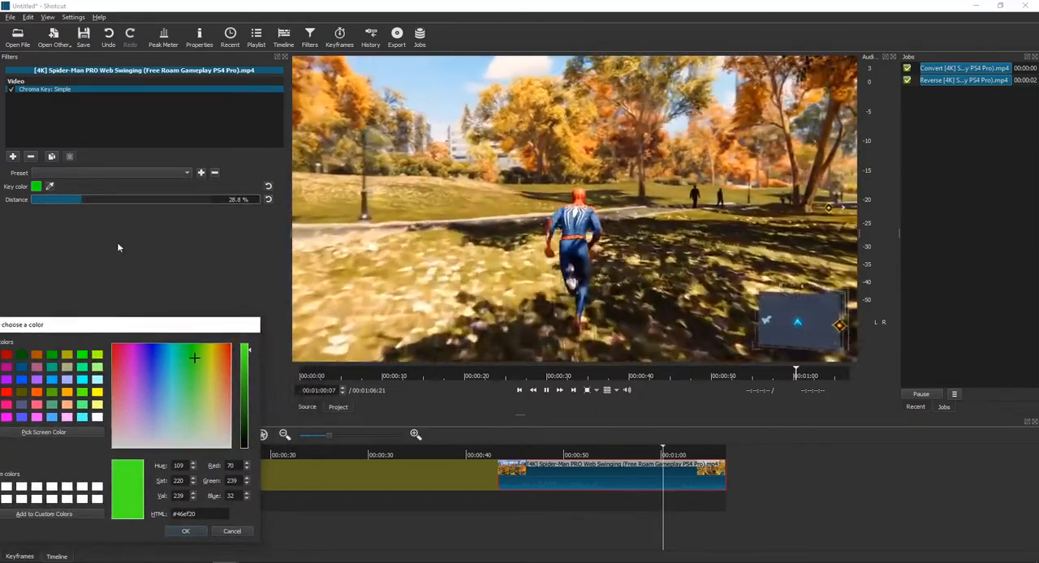
left_click(186, 529)
- Try Distance values of about 92.6 % and 5.9 % for the simple chroma key, and sample a brownish key color from the footage
left_click_drag(95, 202, 73, 203)
left_click_drag(555, 448, 682, 457)
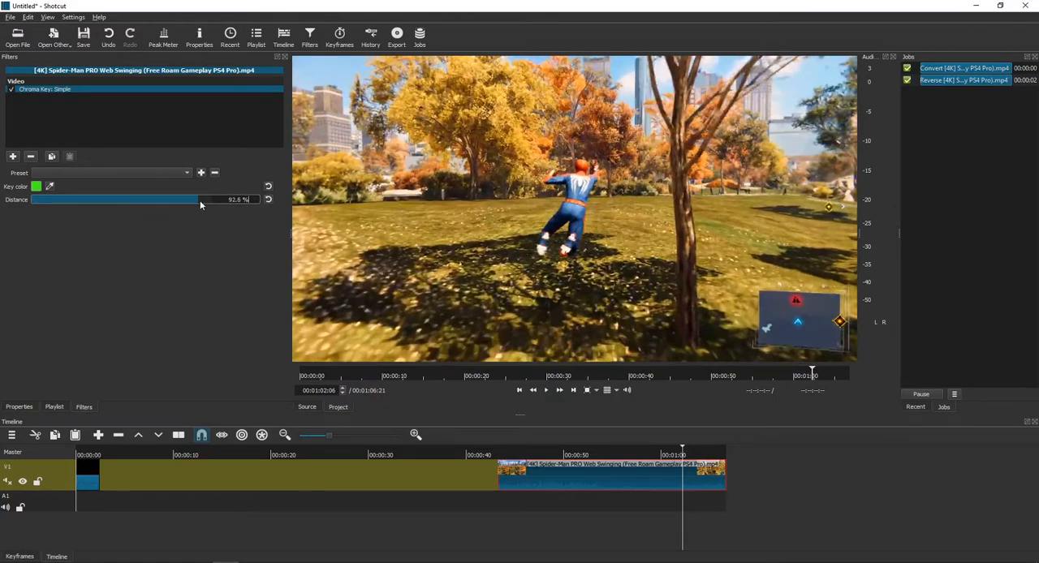
left_click_drag(208, 201, 42, 204)
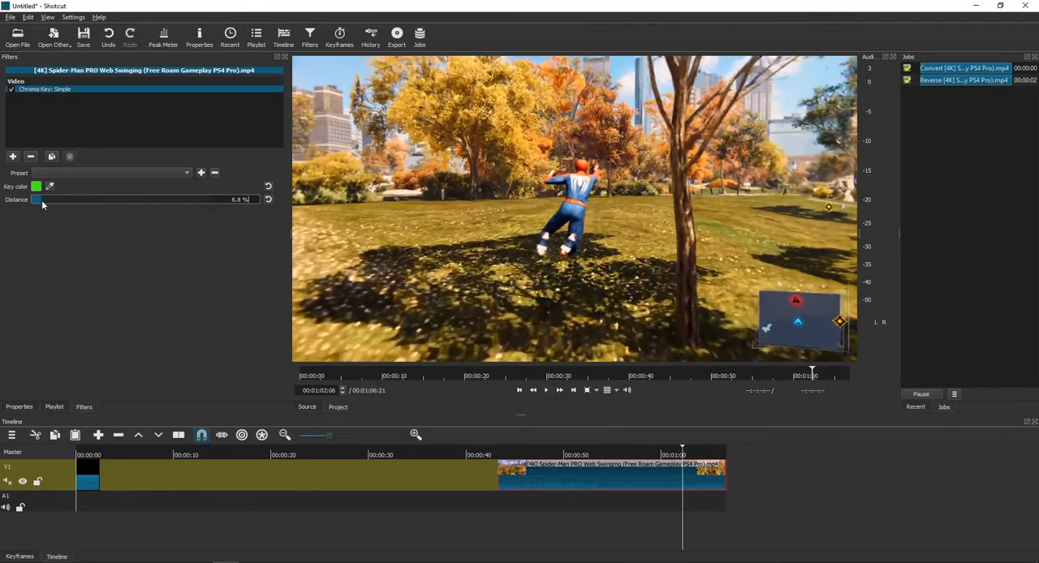
left_click_drag(629, 454, 643, 455)
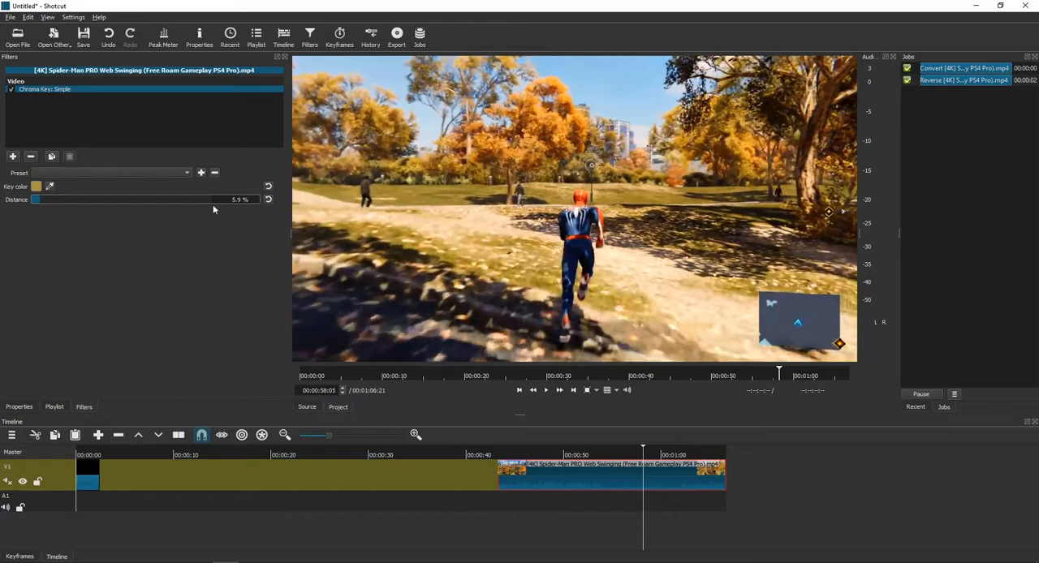
- Set the simple chroma key's Distance to 68.5 % and sample a dark key color from the screen
key("space")
left_click_drag(61, 201, 154, 201)
left_click(37, 186)
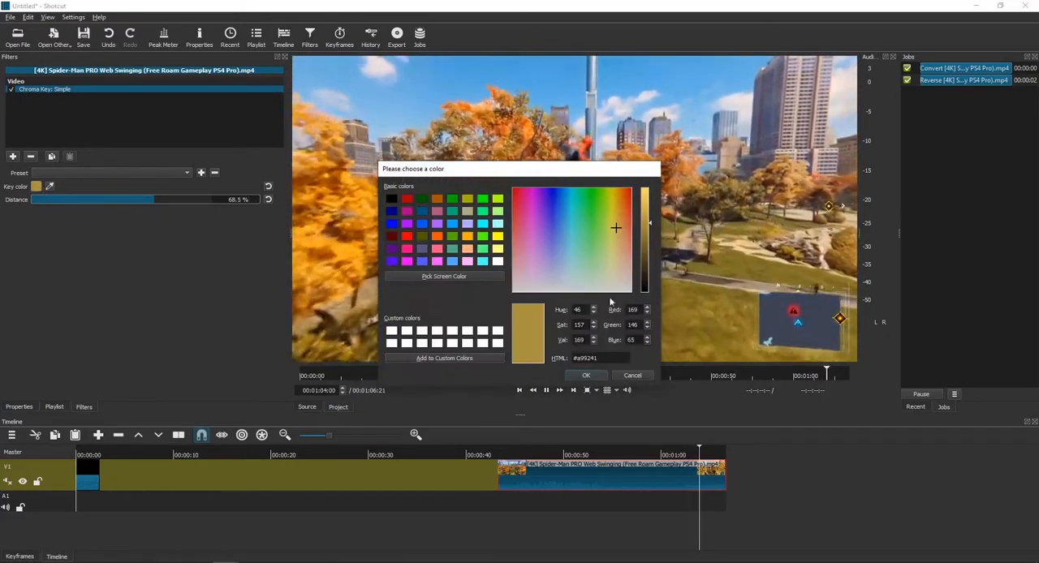
left_click(586, 375)
left_click(50, 187)
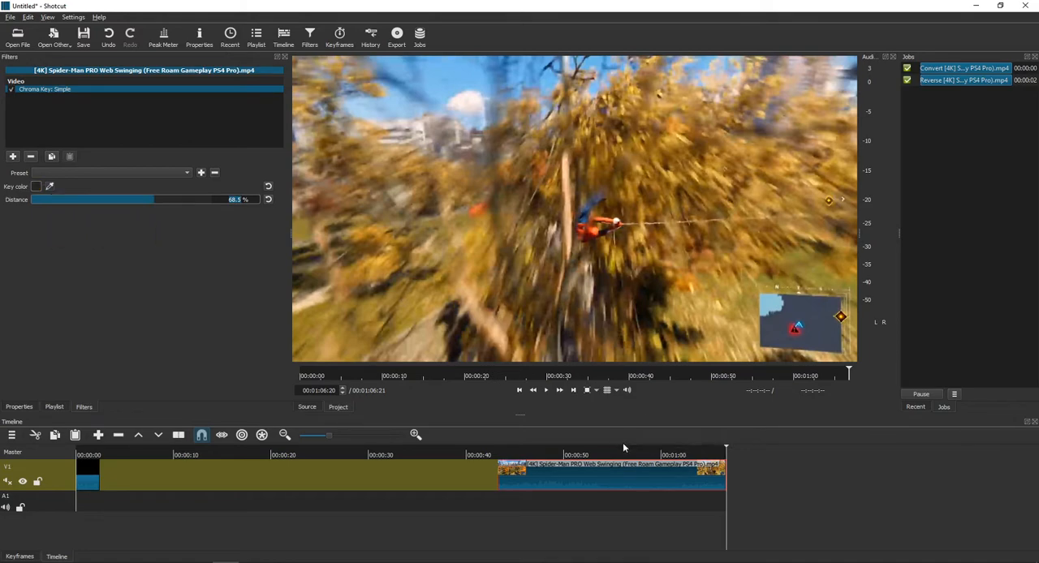
- Add the Chroma Key: Advanced filter to the same Spider-Man clip
left_click(10, 156)
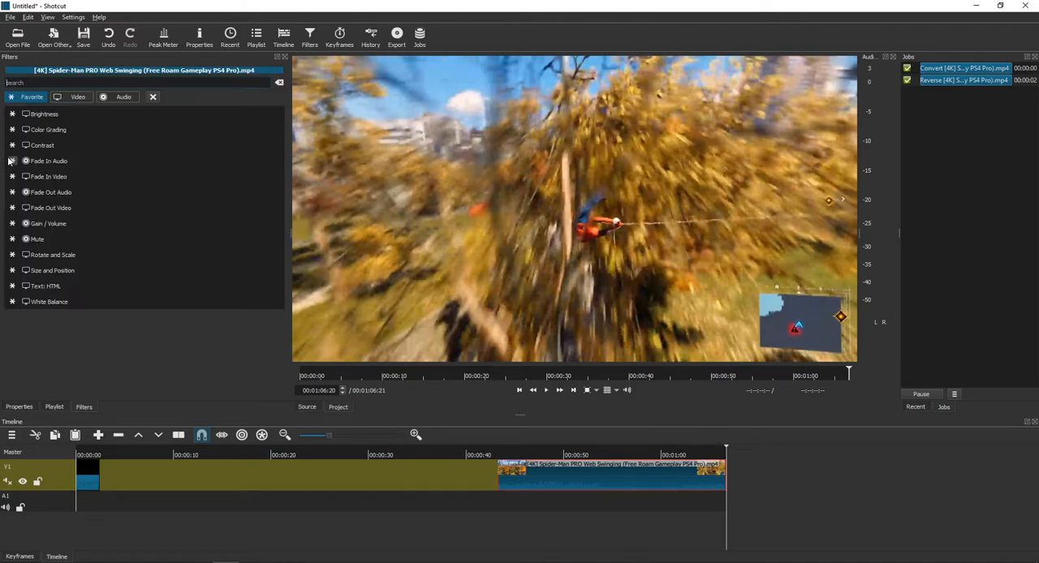
type("chrom")
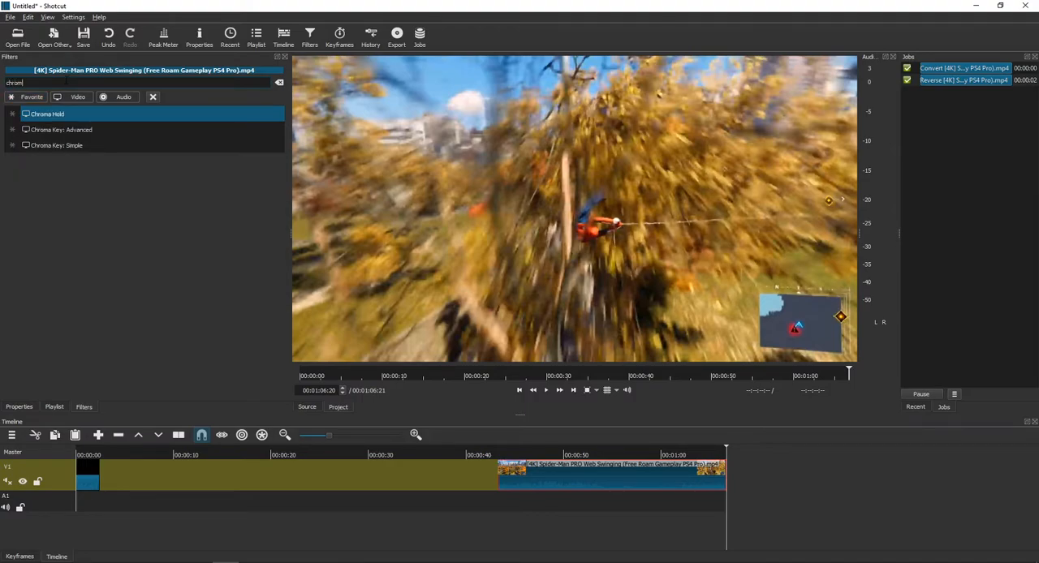
left_click(73, 129)
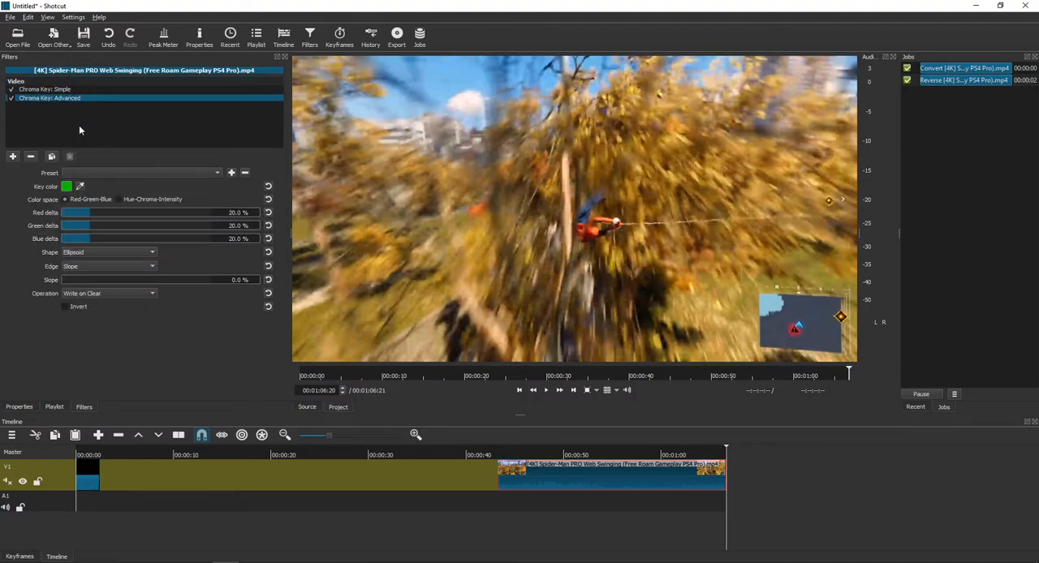
- Sample a brown key color for Chroma Key: Advanced from the footage near 00:00:45 and set Red delta to 18.1 %
key("space")
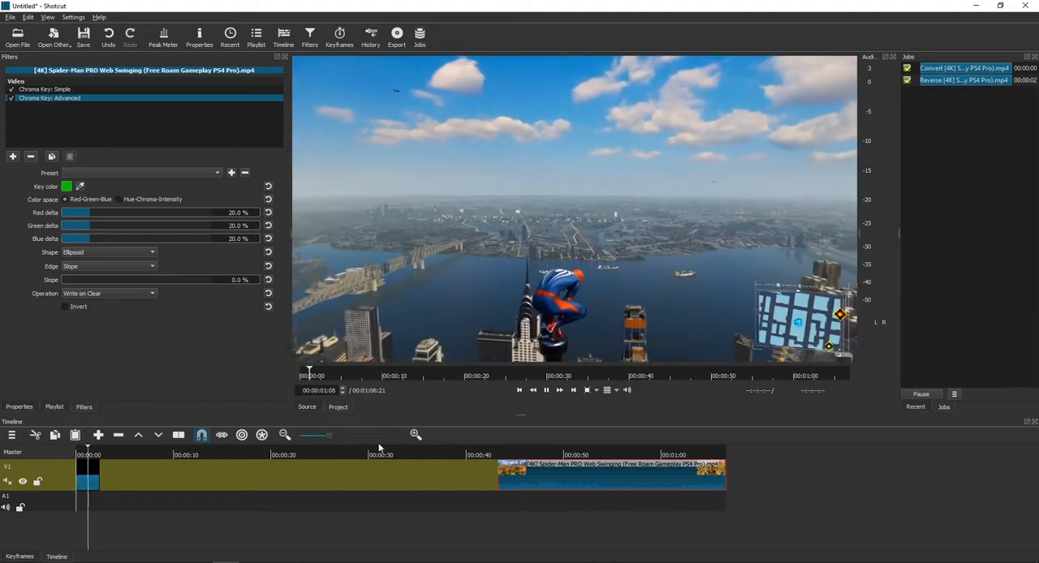
left_click(505, 459)
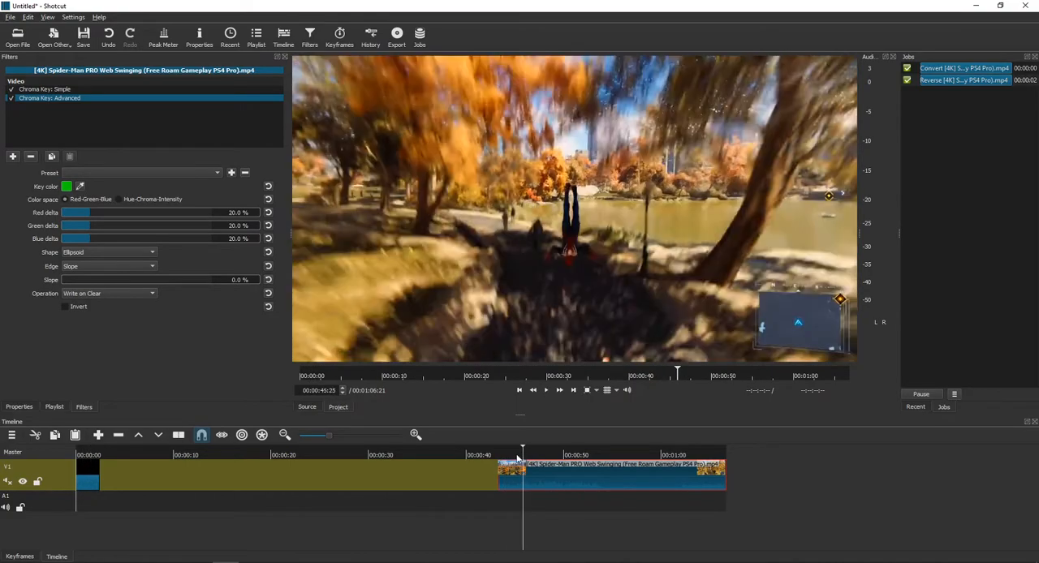
left_click(511, 459)
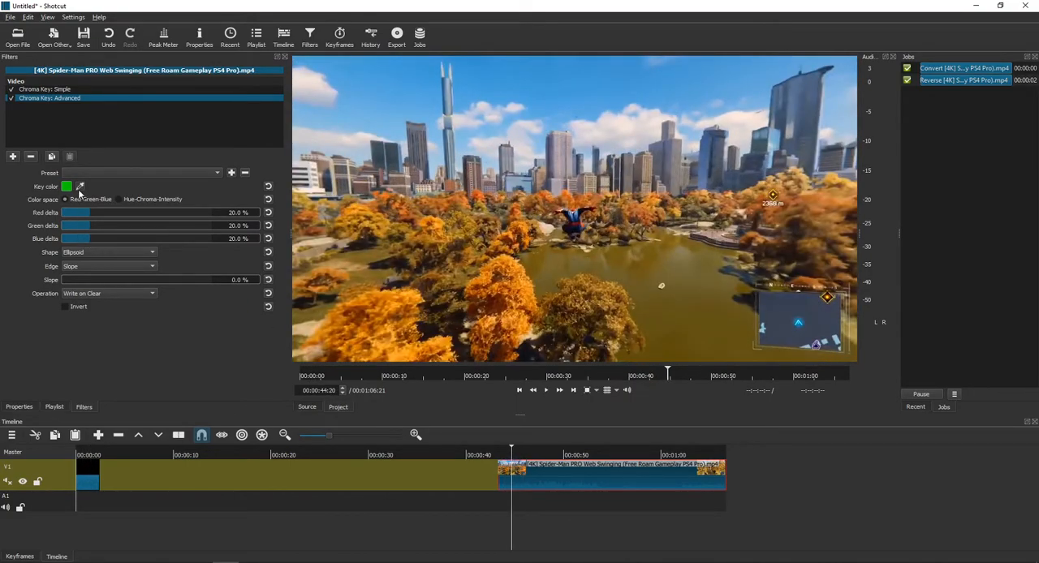
key("space")
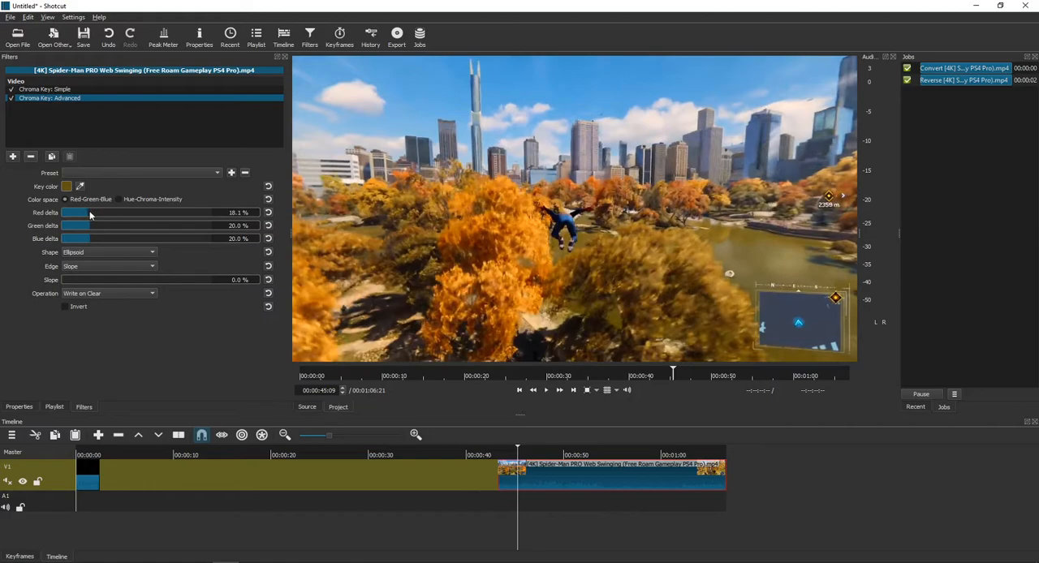
- Sample a tan key color from the footage for the Chroma Key: Simple filter and scrub back to 00:00:43:25
left_click(82, 89)
left_click(36, 187)
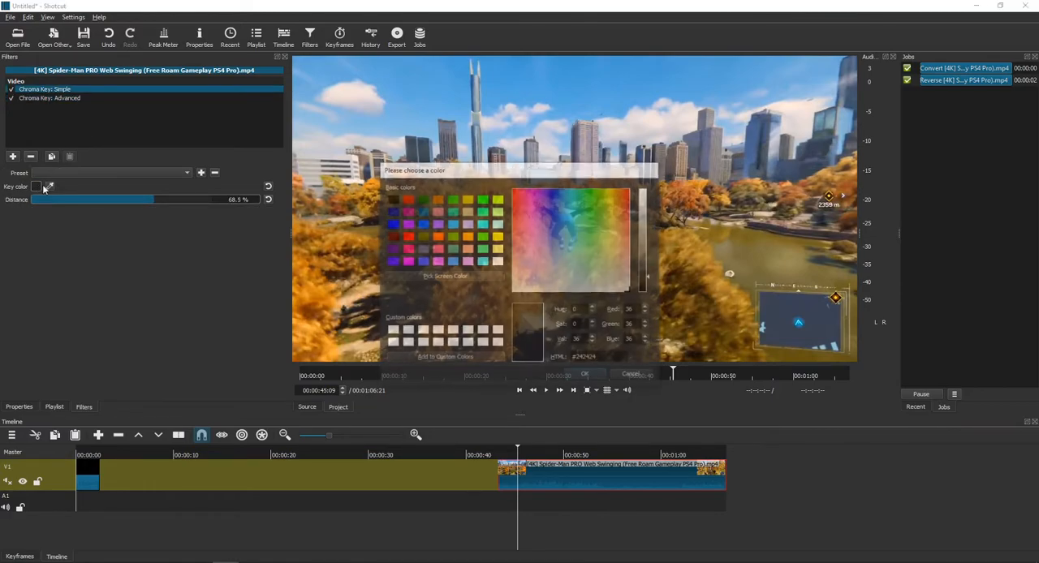
left_click(630, 374)
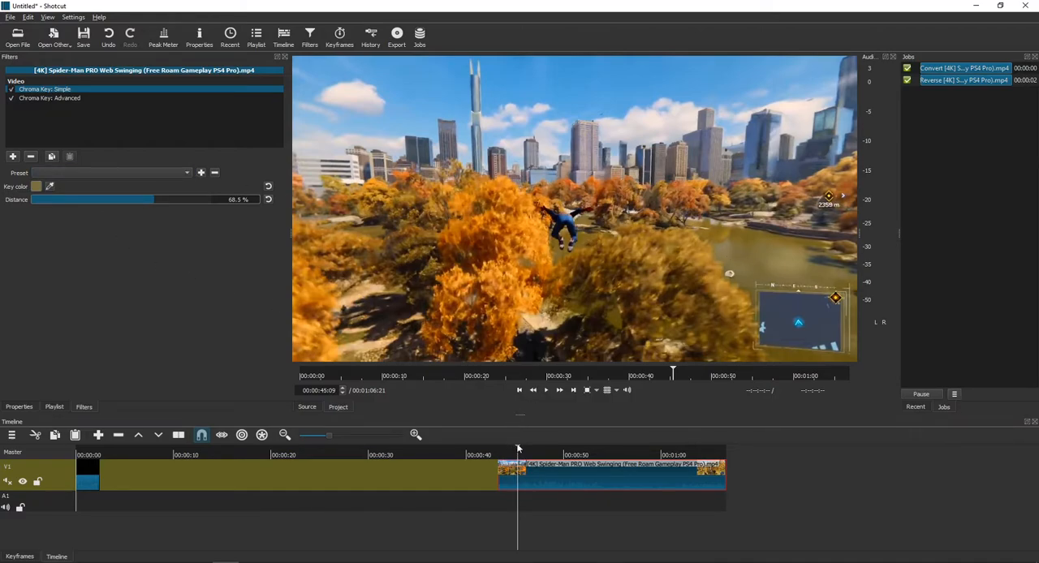
left_click_drag(517, 447, 507, 449)
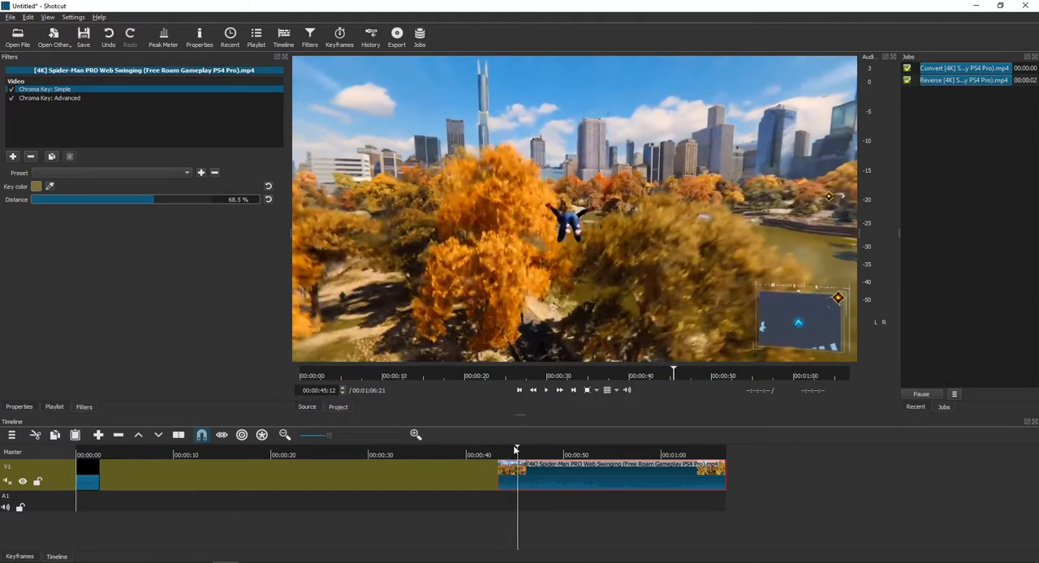
left_click_drag(505, 448, 505, 448)
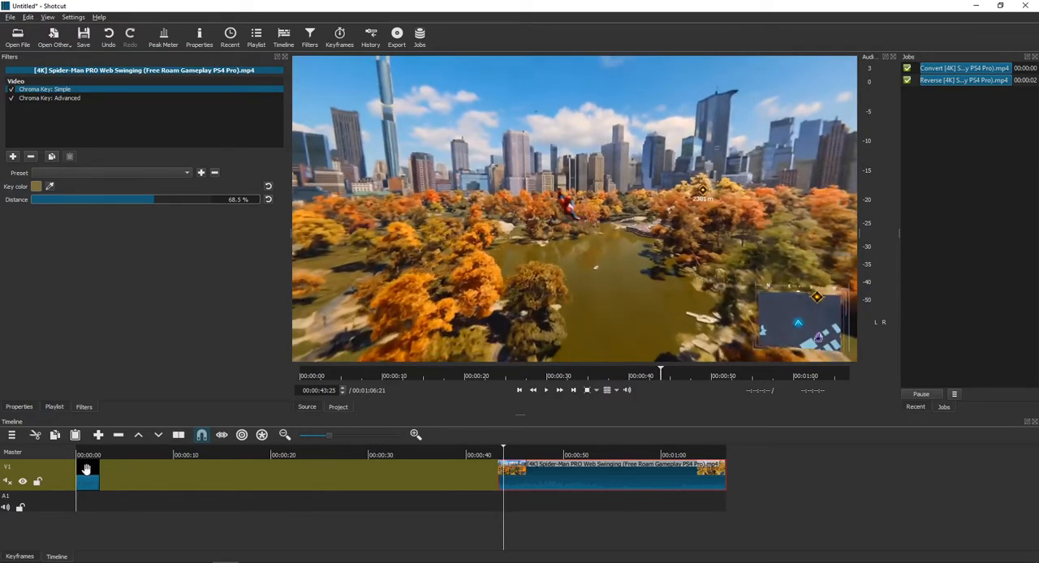
- Shrink the editor window to reveal the desktop and add the logo image file to the playlist
mouse_move(122, 554)
left_click_drag(479, 6, 486, 69)
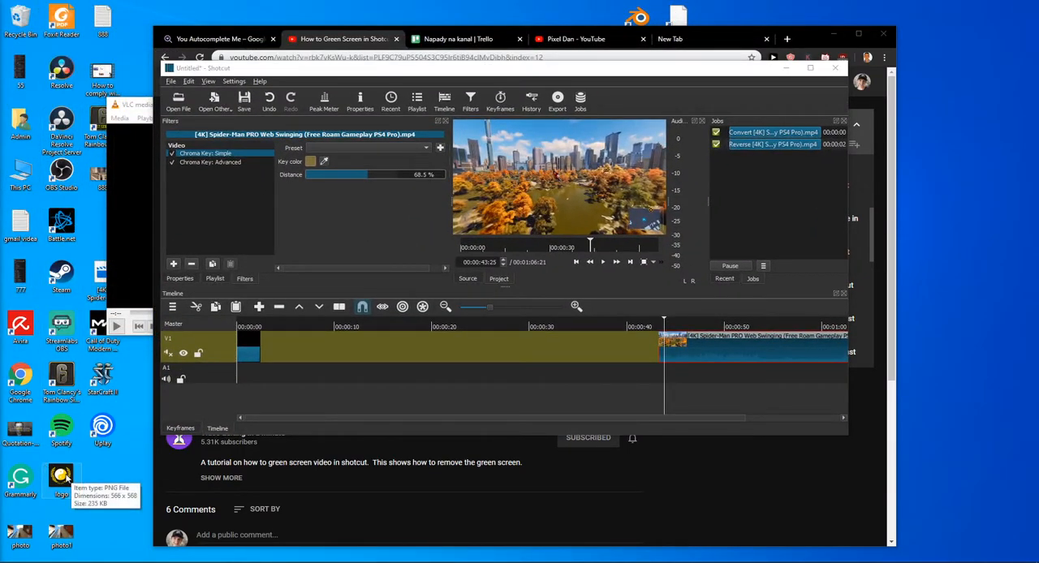
left_click_drag(61, 479, 714, 340)
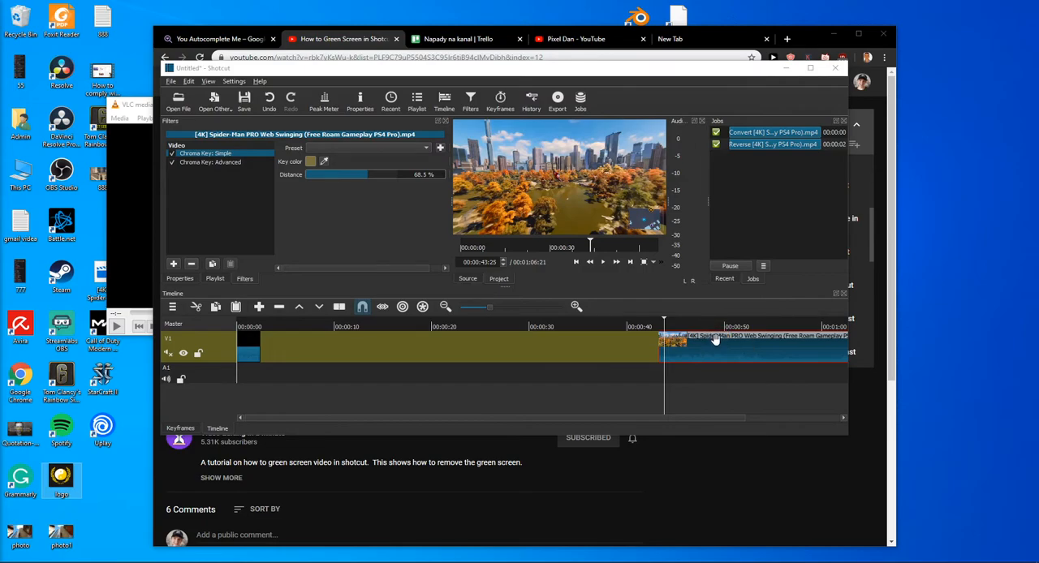
left_click(417, 101)
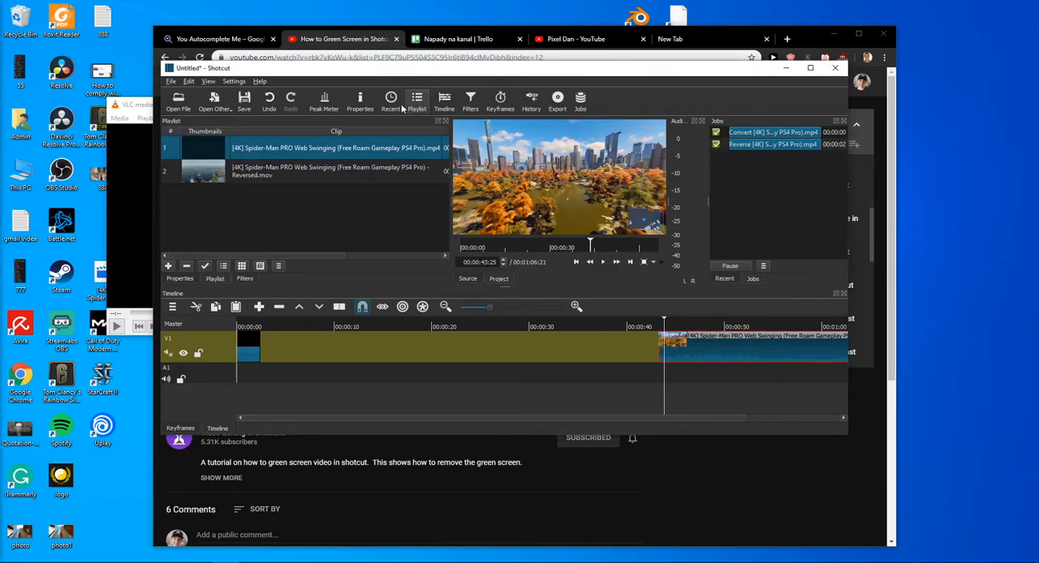
left_click_drag(61, 479, 309, 221)
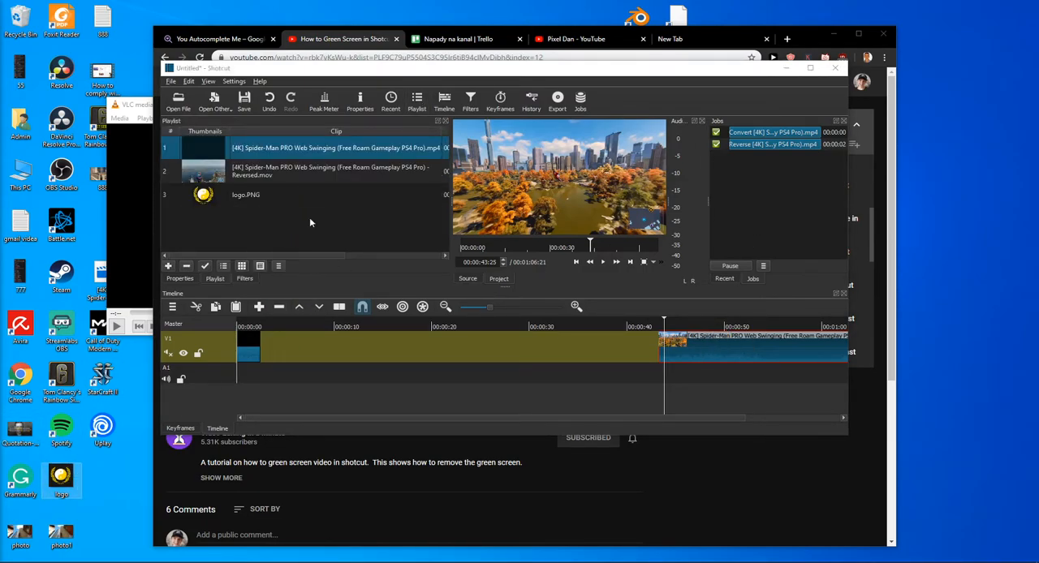
- Maximize the editor window and place logo.PNG from the playlist on track A1, just past the end of the Spider-Man clip
left_click(810, 67)
left_click(98, 121)
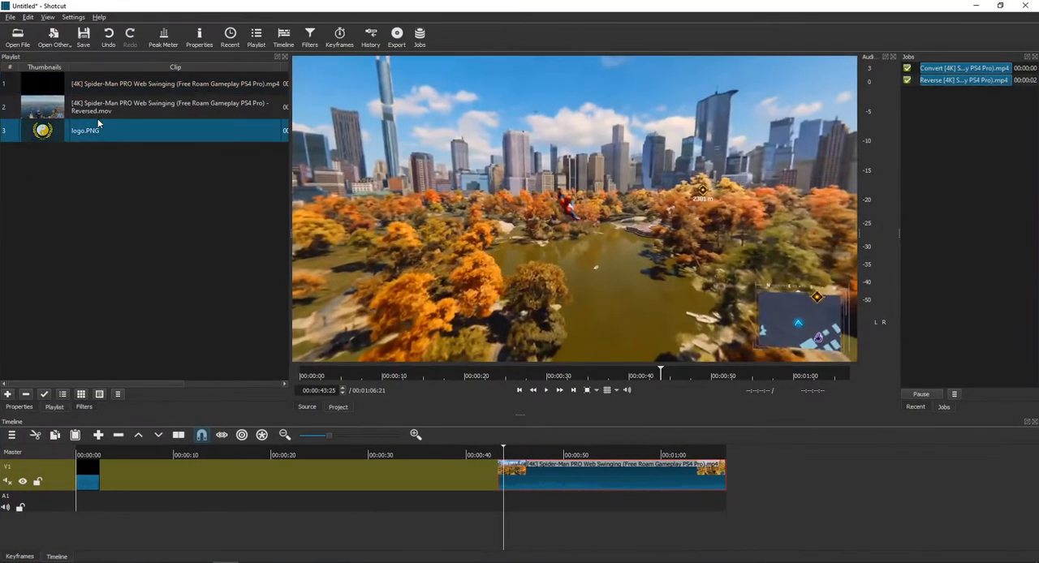
left_click_drag(105, 132, 767, 506)
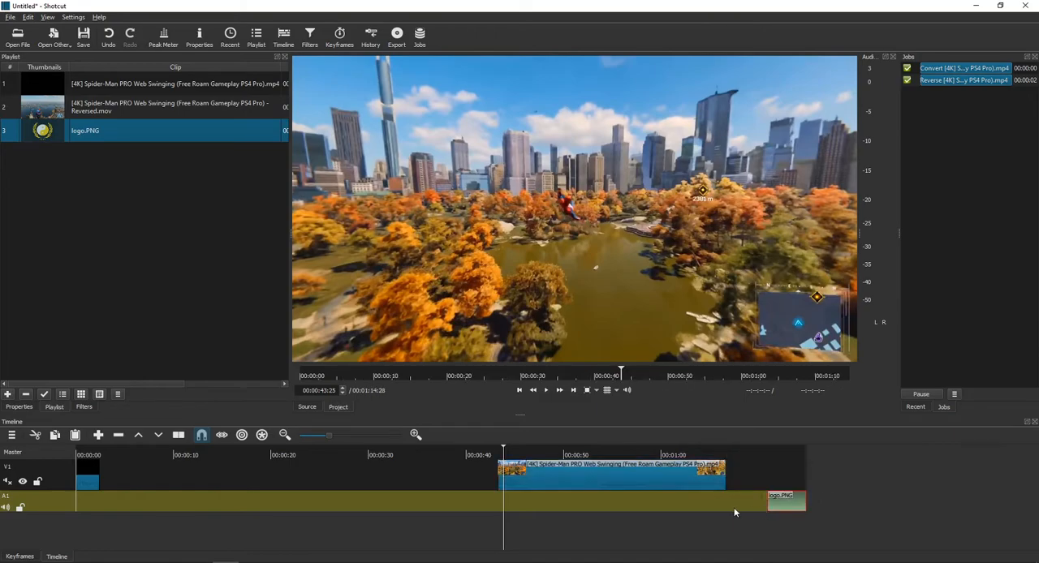
- Add a second video track and move the logo clip on A1 to start at the playhead, 00:00:43:25
left_click(50, 509)
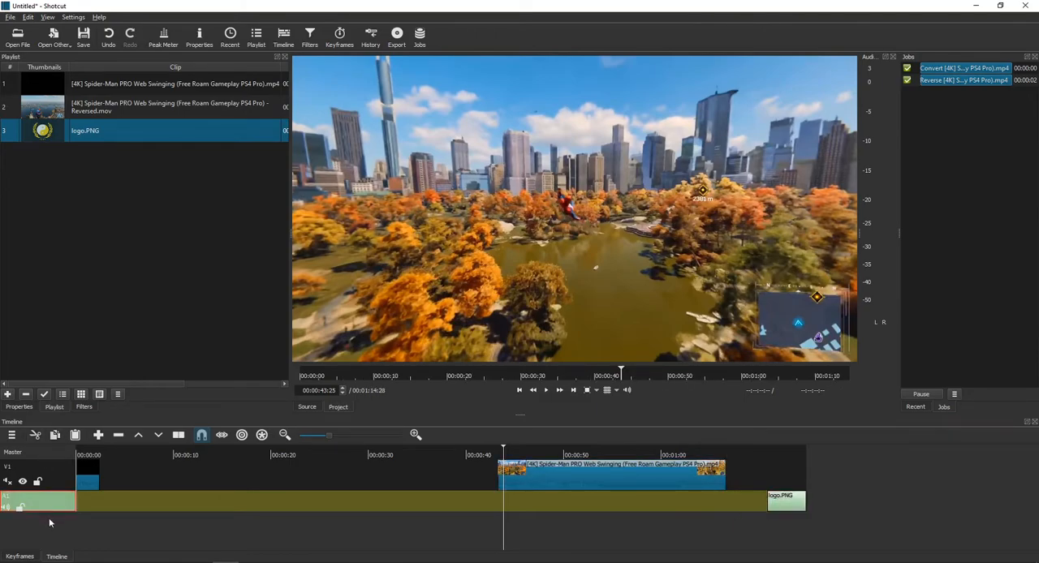
right_click(49, 514)
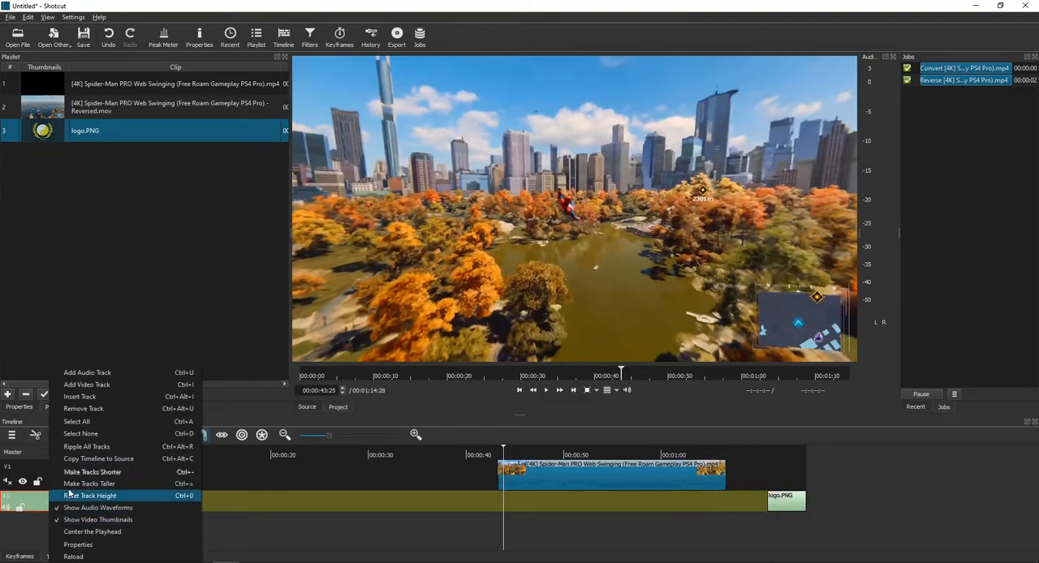
left_click(122, 384)
left_click_drag(777, 536, 523, 532)
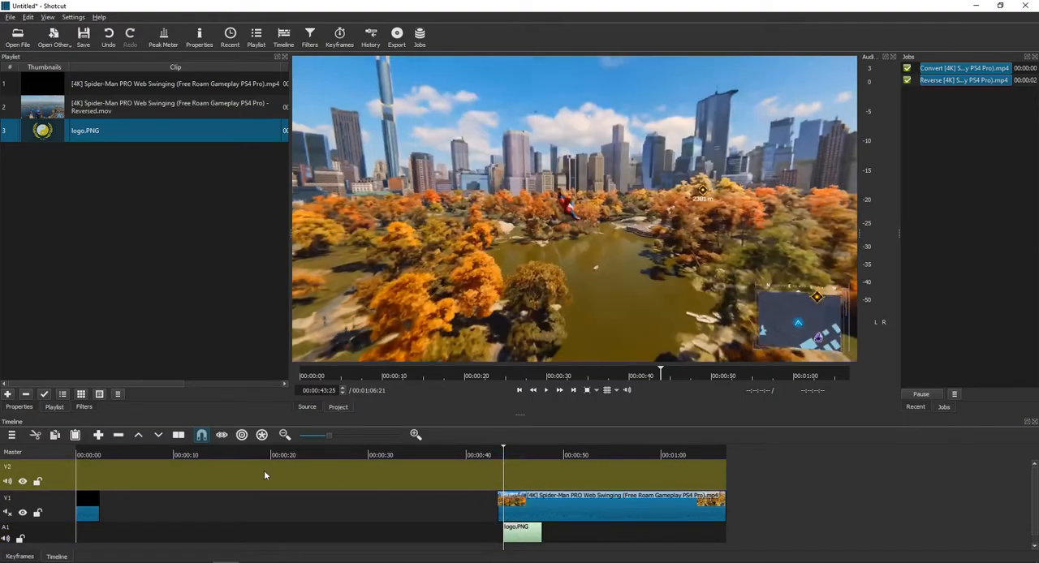
left_click(60, 515)
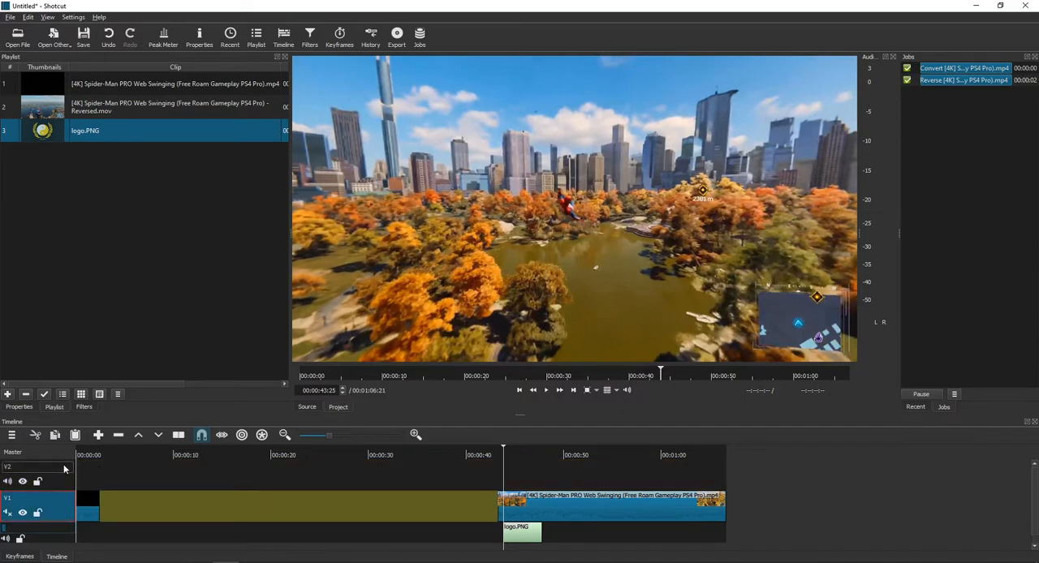
left_click(63, 480)
key("Delete")
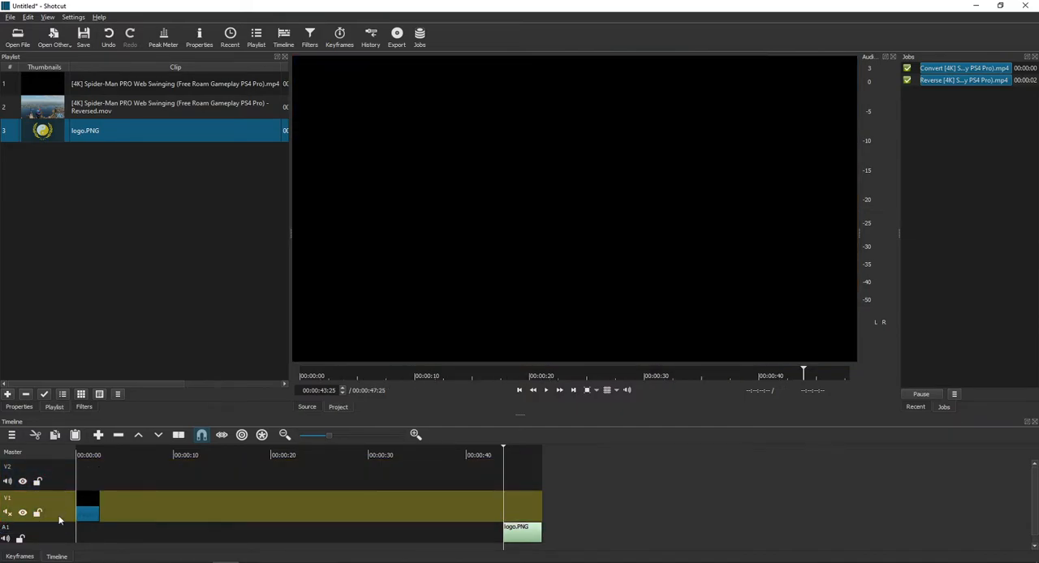
left_click(66, 482)
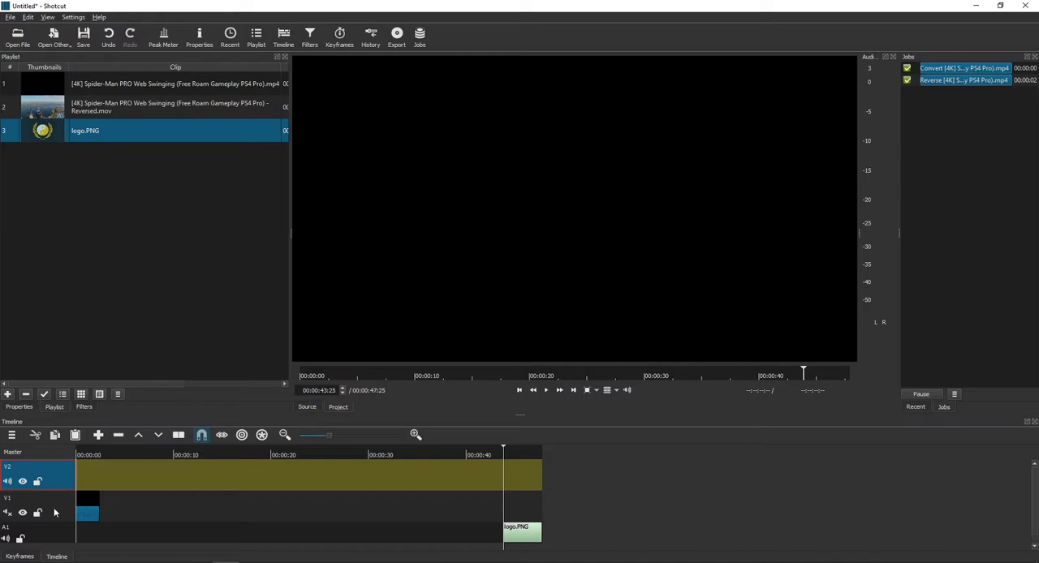
left_click(55, 512)
left_click(48, 17)
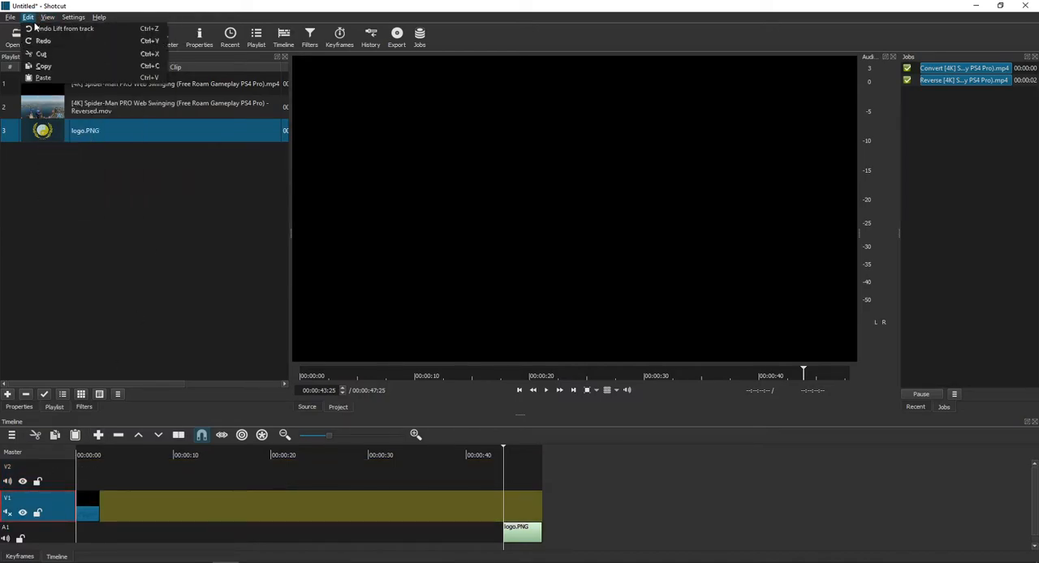
left_click(36, 29)
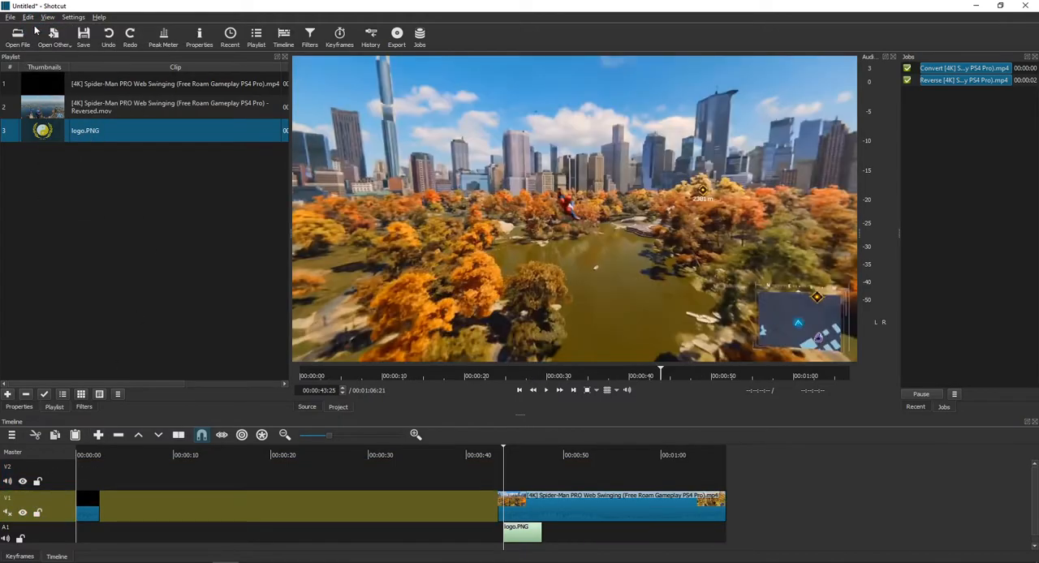
- Select the logo clip on A1 and play the timeline from 00:00:43:25 to 00:00:45:28 to check for the overlay
left_click(525, 534)
key("space")
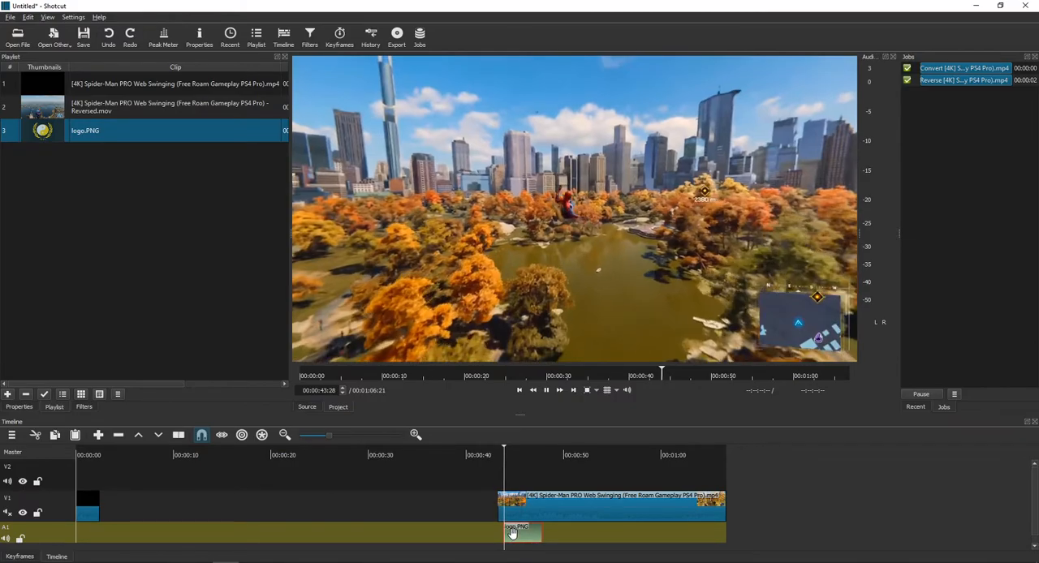
key("space")
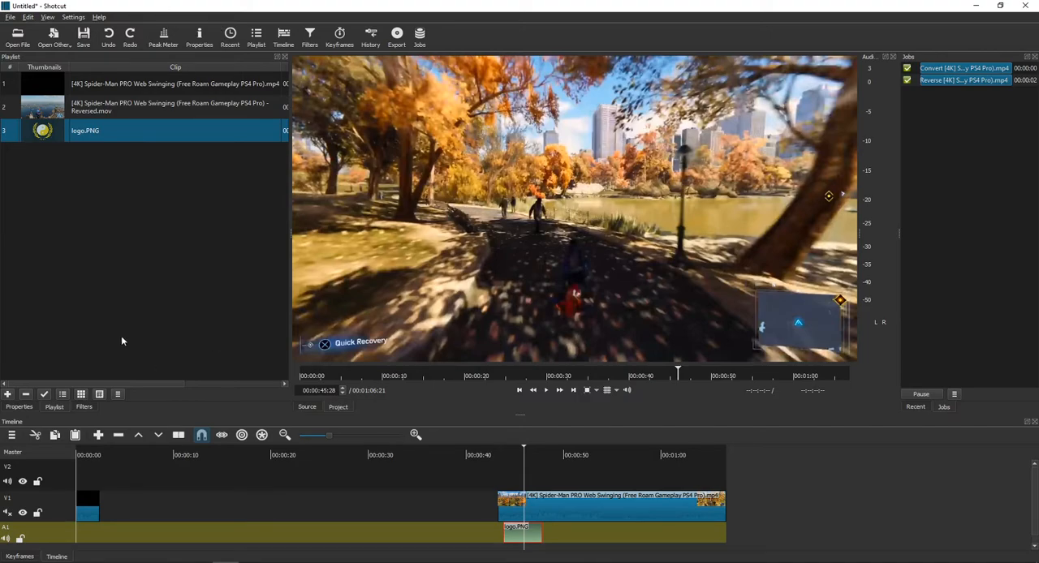
- Open the filter list of the Spider-Man clip on track V1
left_click(318, 49)
left_click(550, 501)
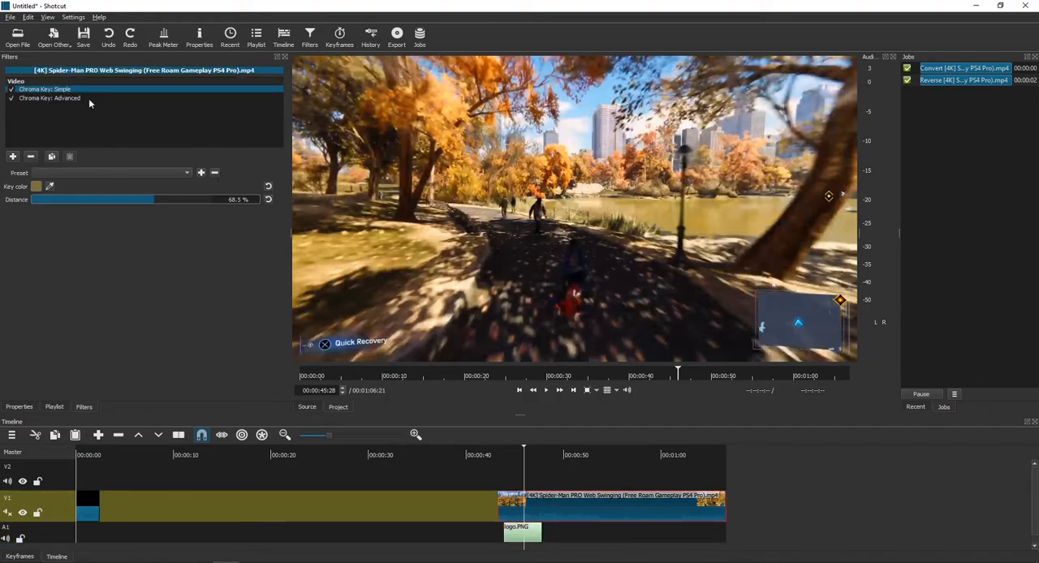